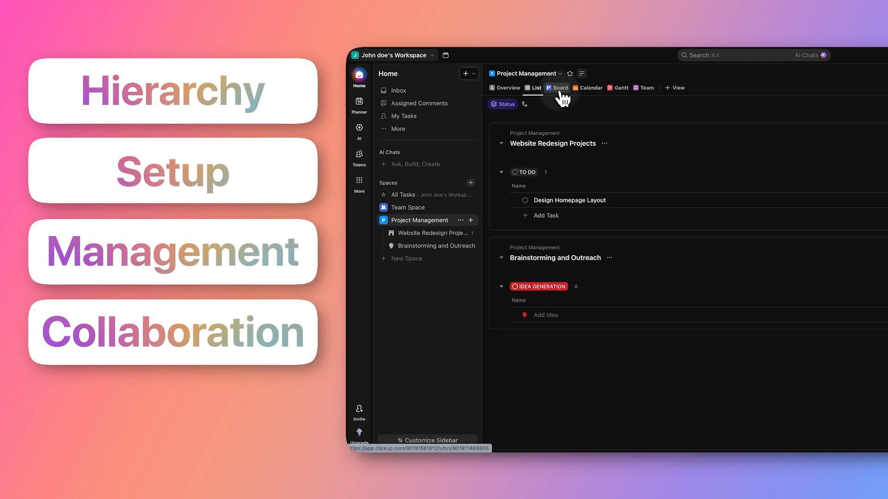
click(559, 90)
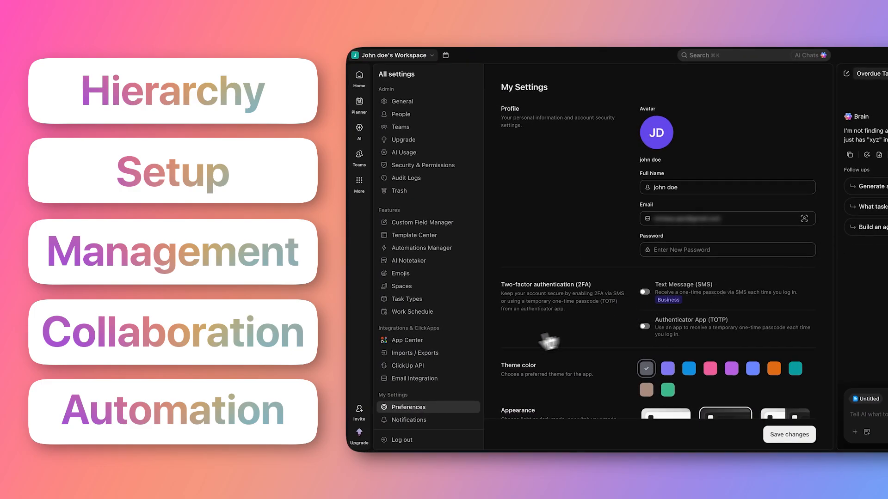
click(437, 353)
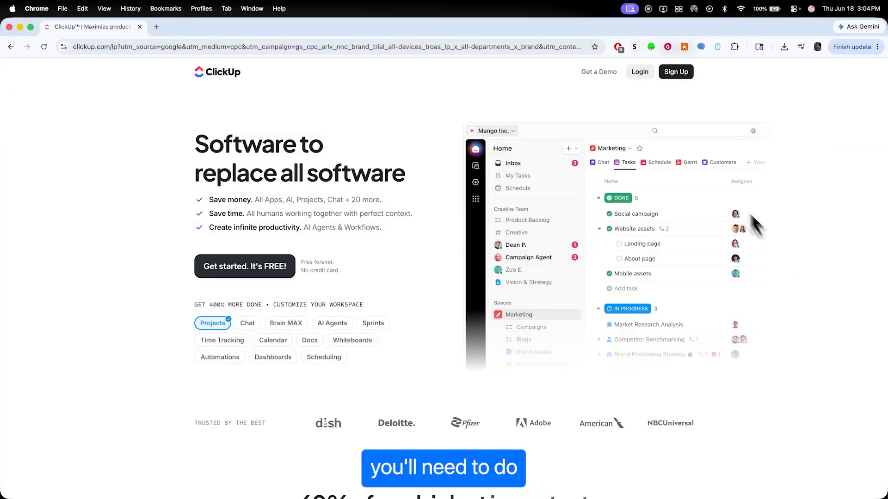
- Start signing up for a new ClickUp account from the product landing page
click(671, 74)
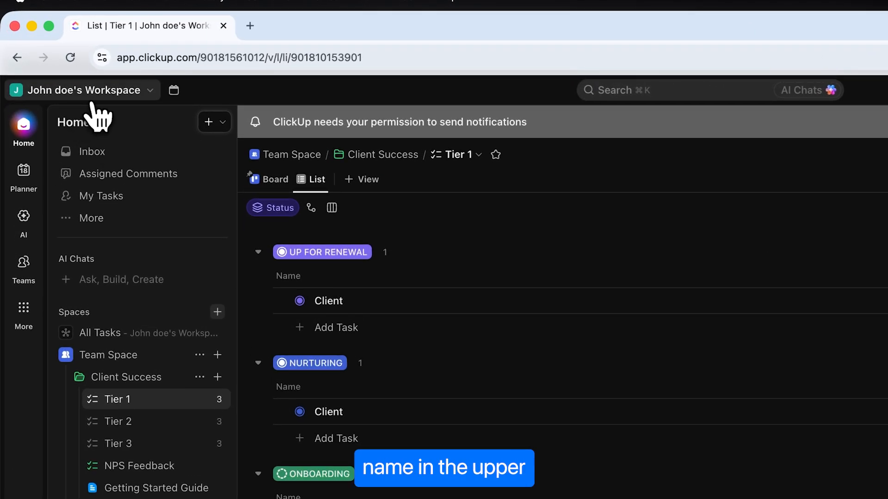
- Look over the workspace's management options, including the option to create another workspace, and close them
click(138, 95)
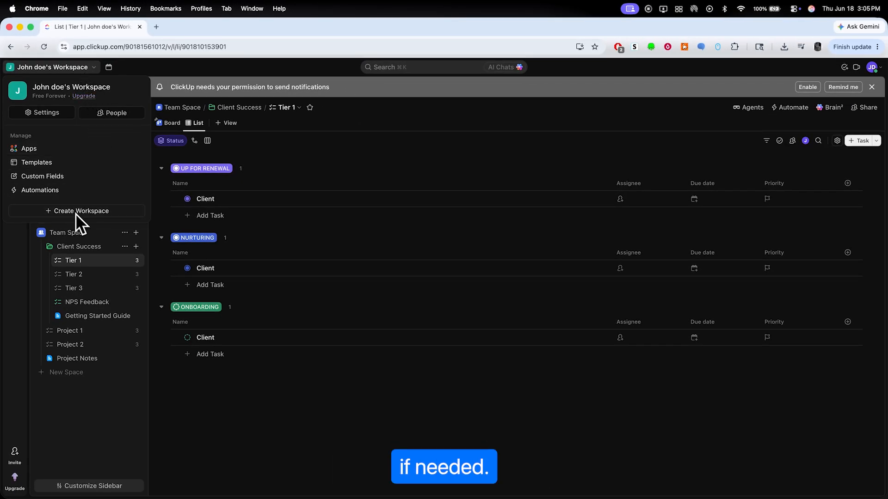
click(295, 419)
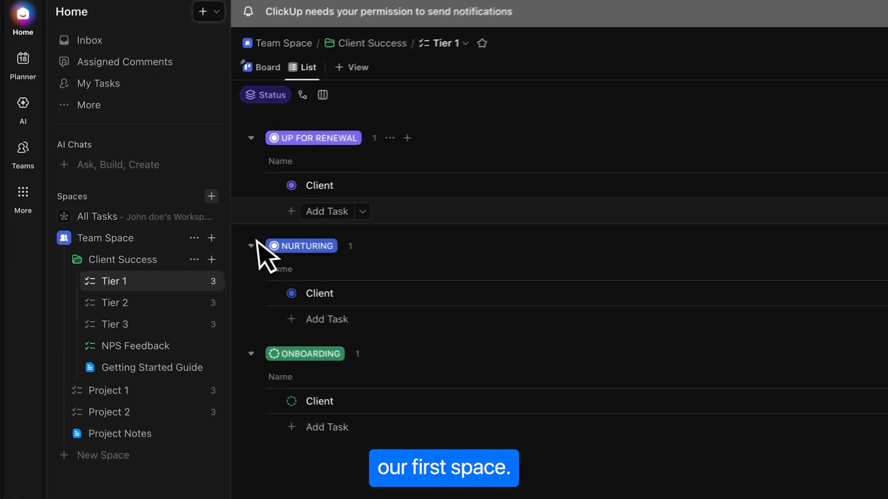
- Start a new space named Project Management with the description "This space is used for project management, planning discussion and team collaboration."
click(217, 196)
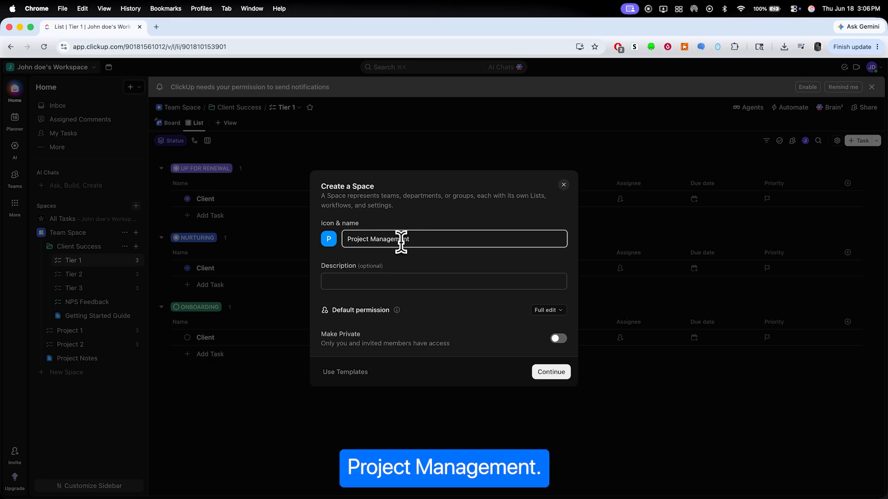
click(382, 281)
text(This space is used for project management, planning discussion and team collaboration.)
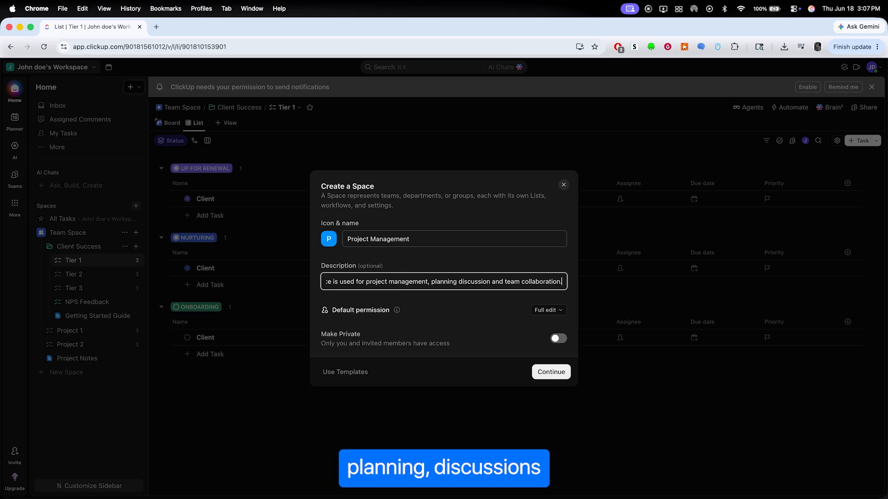
click(442, 306)
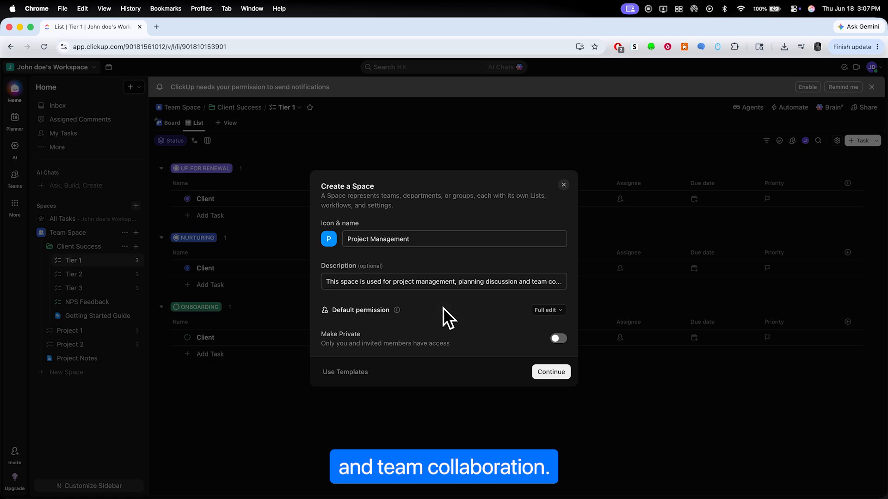
click(557, 376)
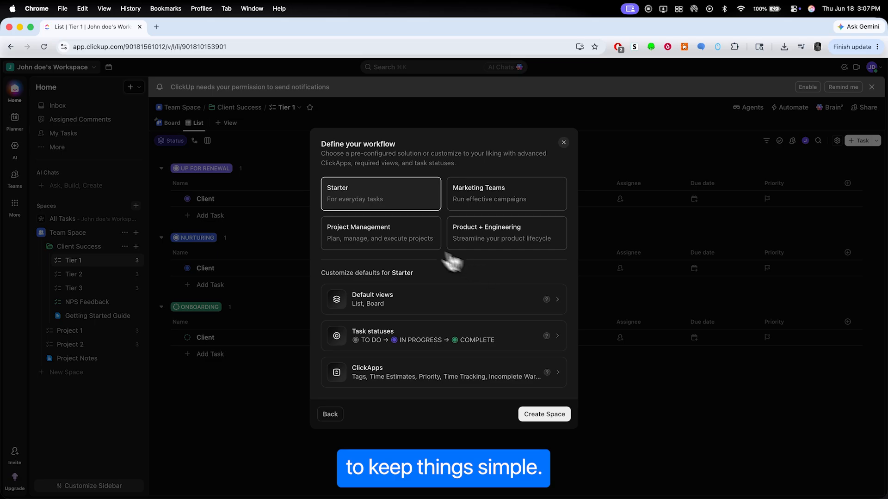
- Choose the Project Management workflow for the new space and create it
click(397, 235)
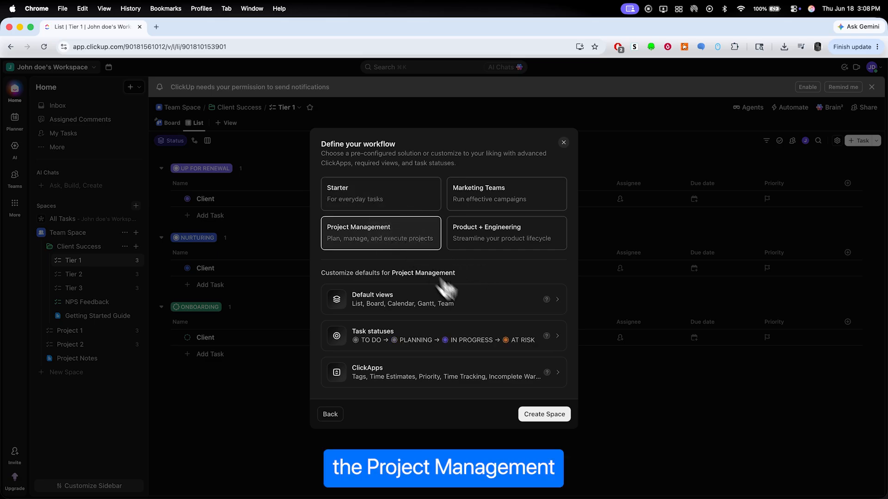
click(553, 418)
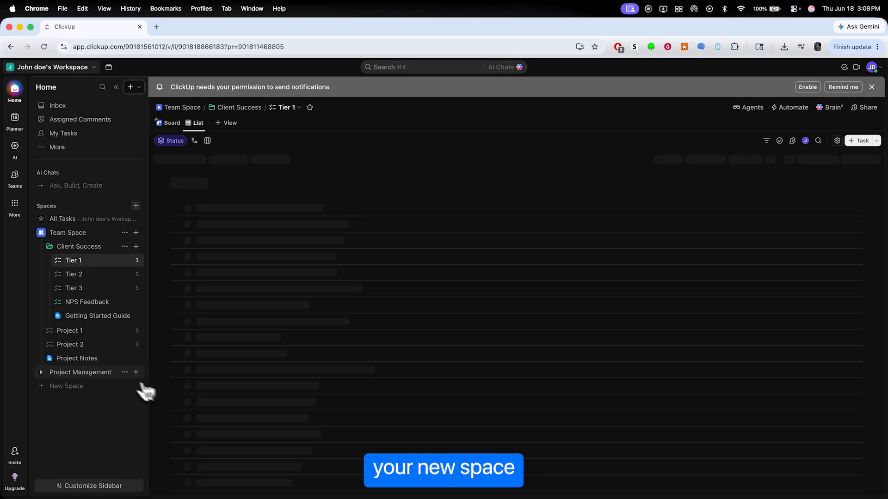
- In the Project Management space, create a list named Brainstorming and Outreach and apply the AI-suggested settings
click(103, 372)
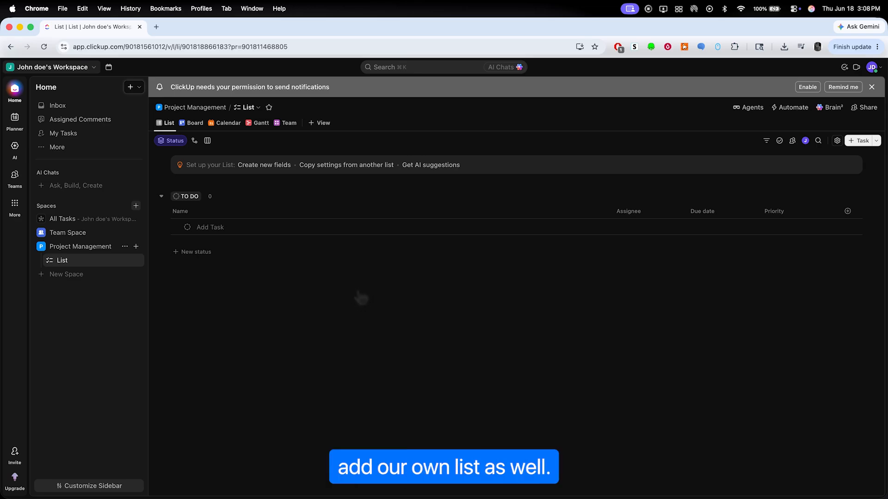
click(136, 247)
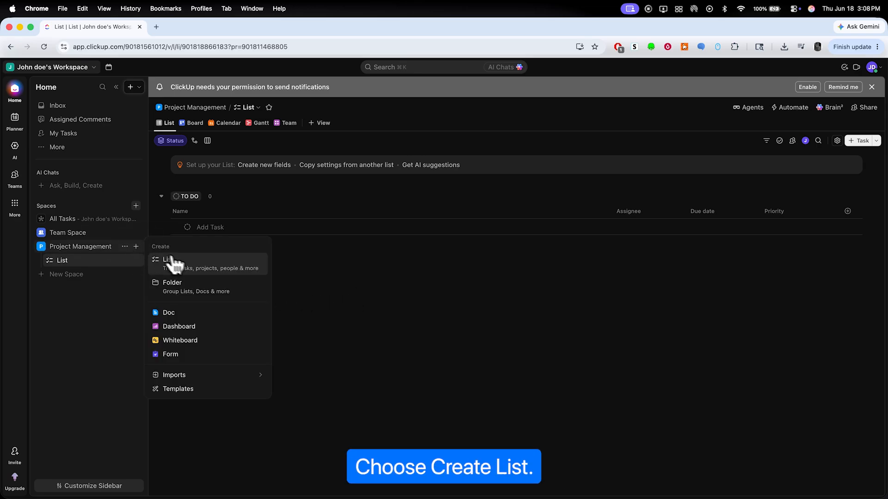
click(190, 266)
text(Brainstorming and Outreach)
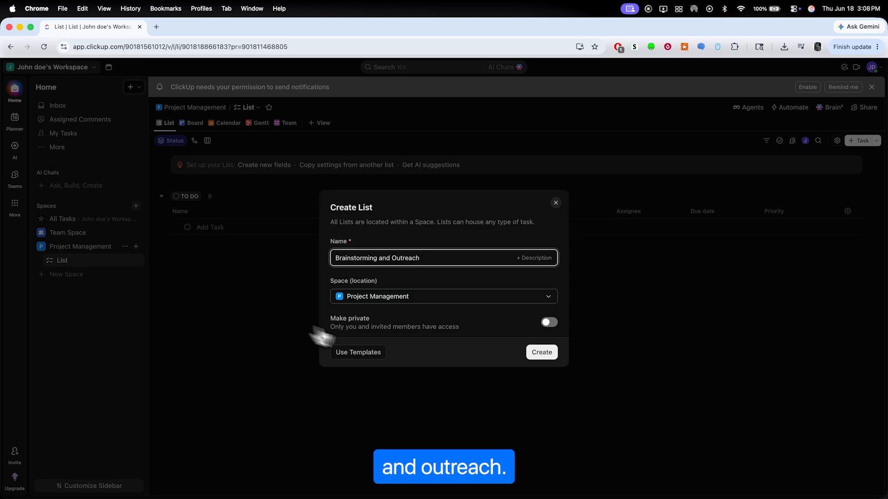
click(533, 355)
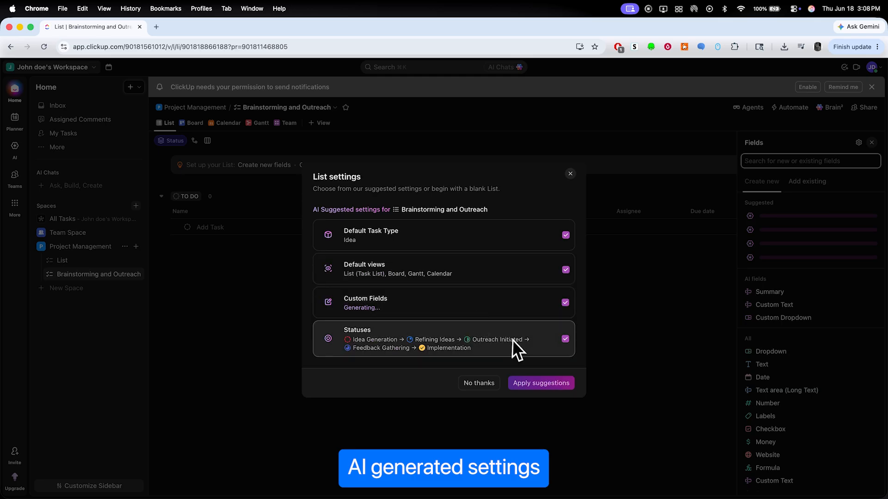
click(538, 386)
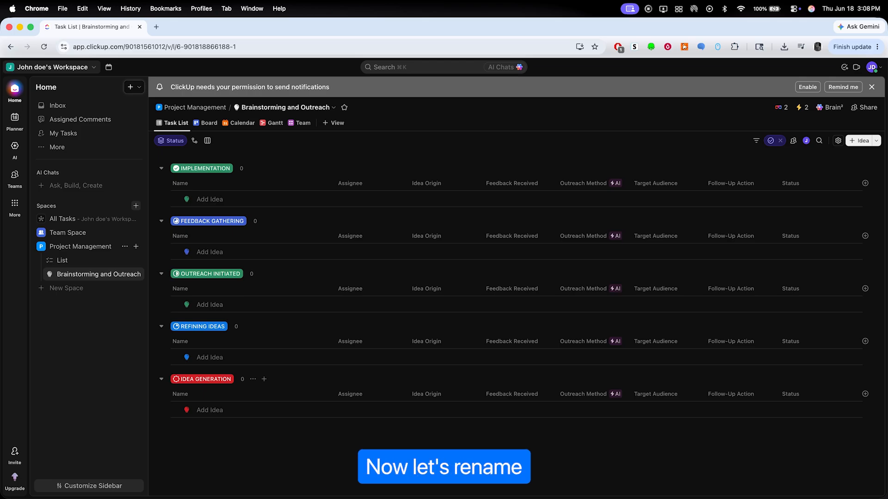
- Rename the space's original list as Website Redesign Projects
mouse_move(75, 264)
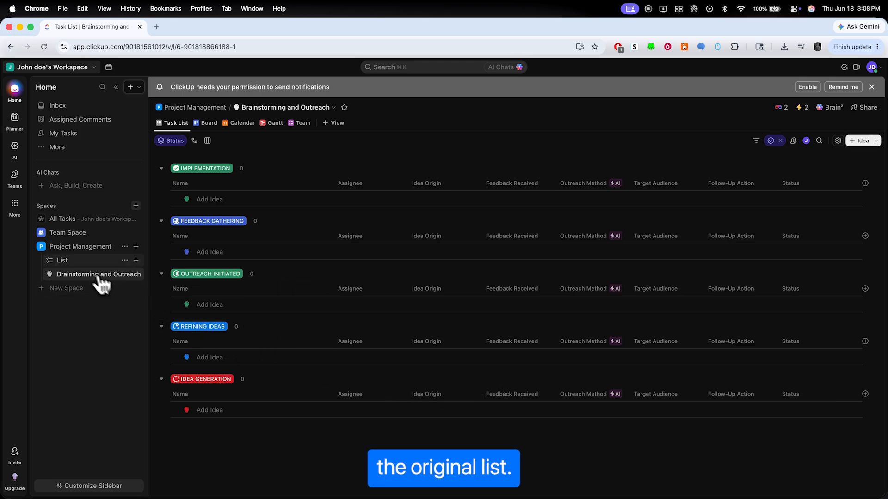
click(125, 260)
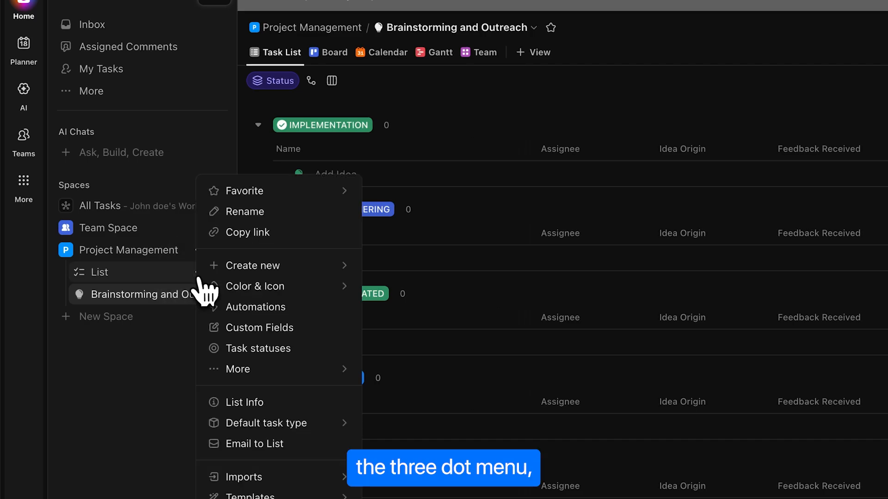
click(251, 212)
text(Website Redesign Projects)
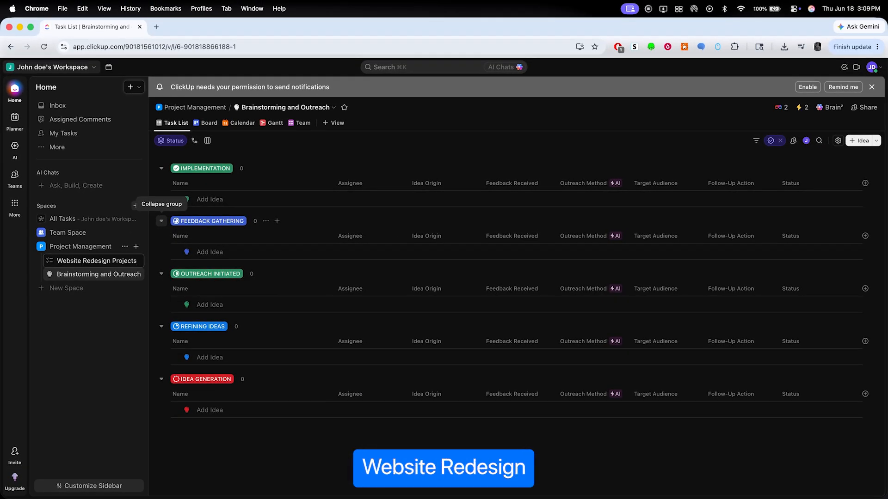
key(Return)
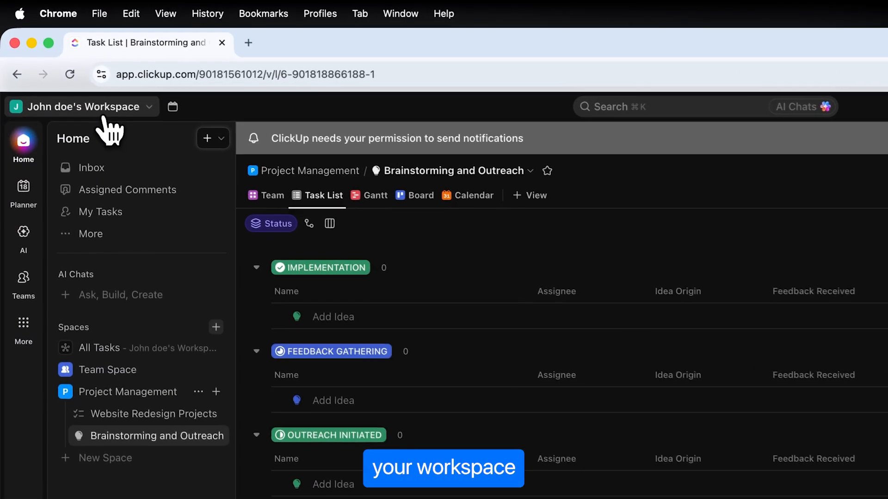
- Open the workspace's people management page and examine the role options for the invited member
click(65, 68)
click(158, 185)
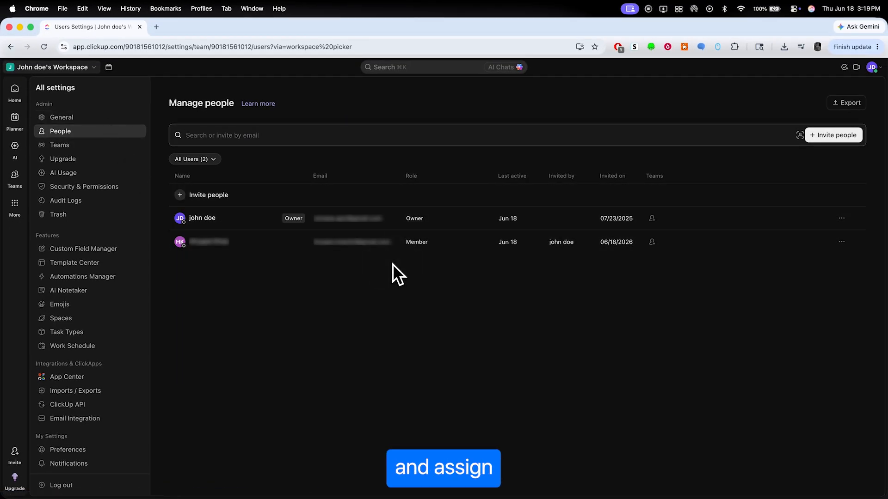
click(424, 244)
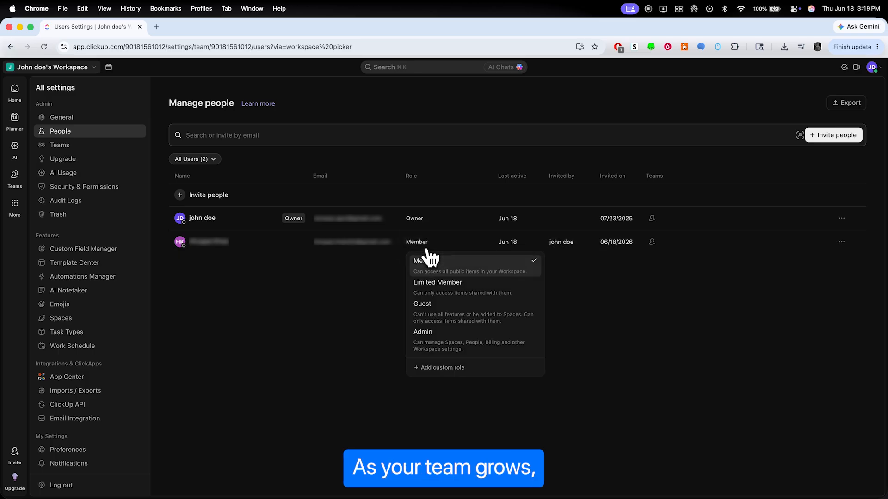
click(593, 343)
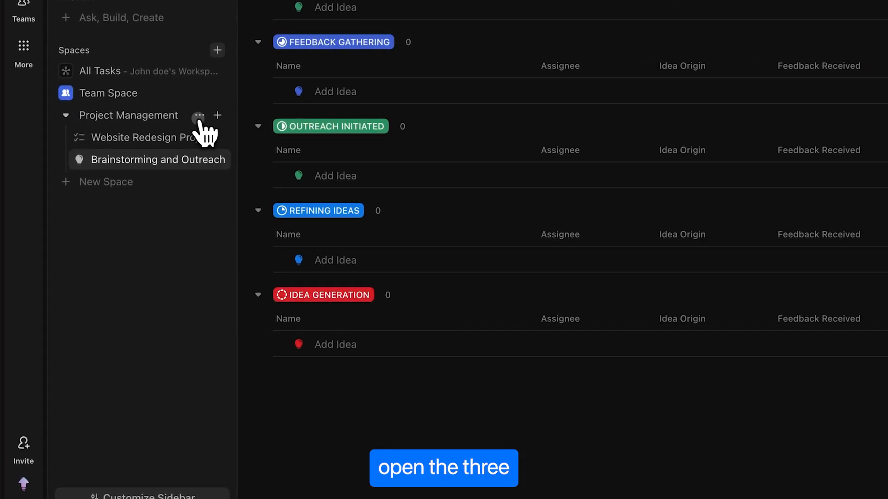
- Open the sharing and permissions settings of the Project Management space
click(199, 115)
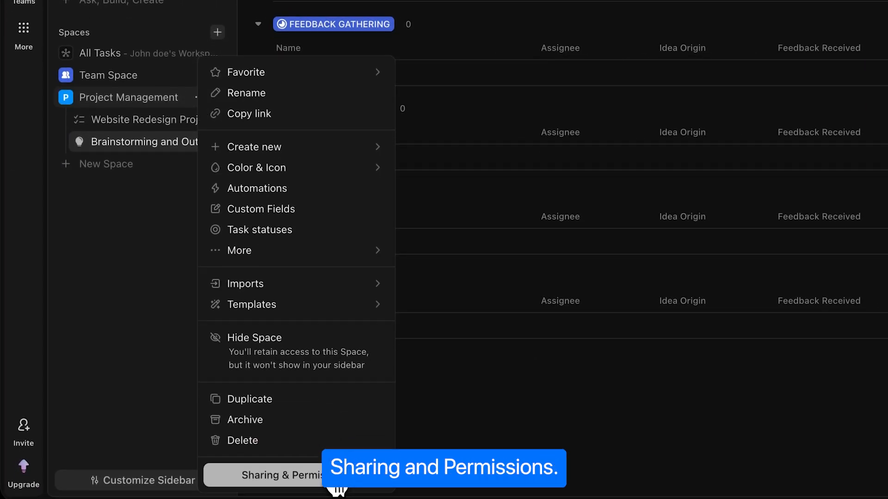
click(324, 490)
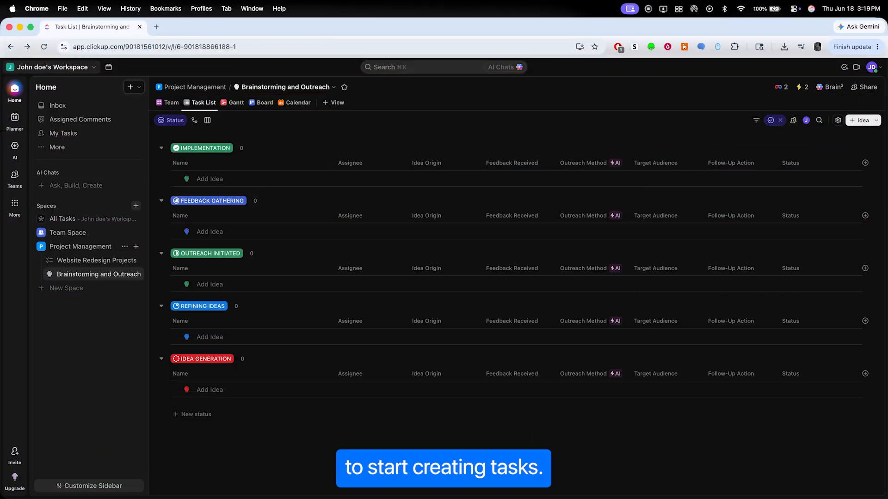
- Add a task named Design Homepage Layout to the Website Redesign Projects list and open it
click(104, 261)
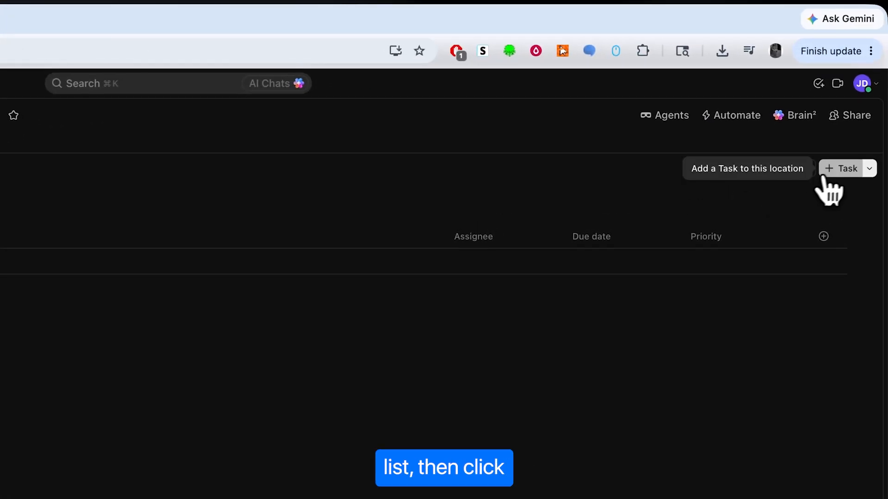
click(836, 169)
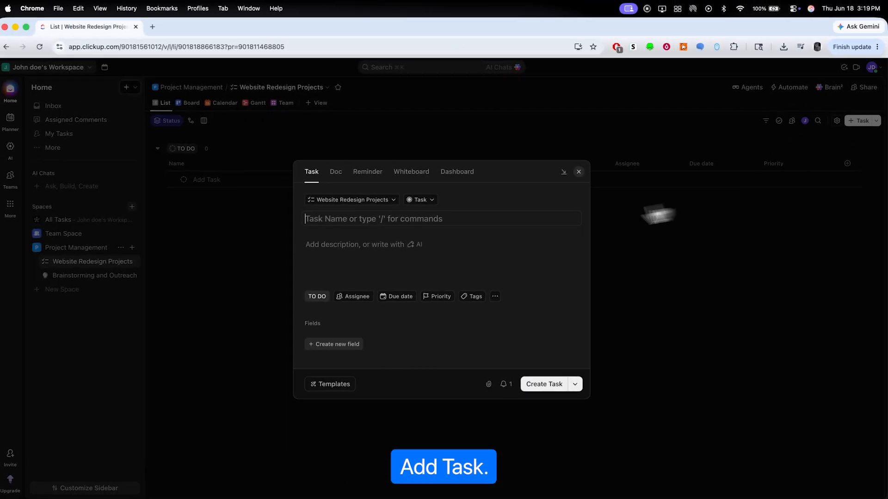
text(Design Homepage Layout)
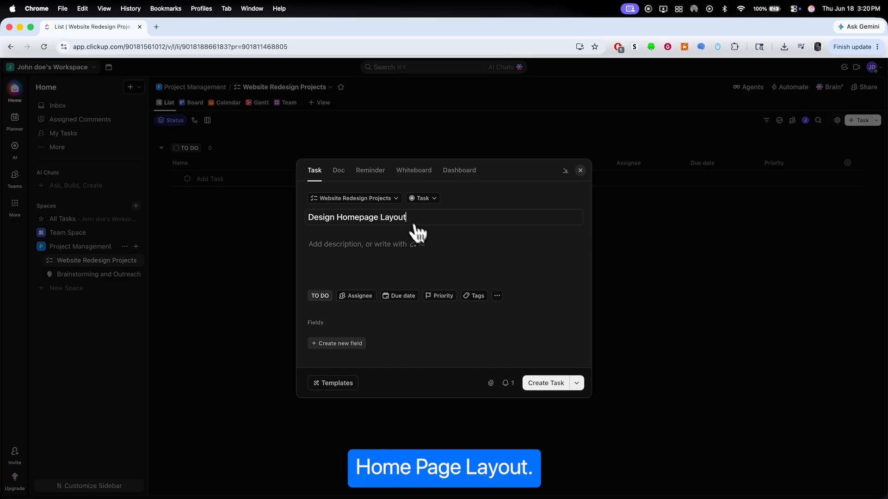
click(553, 382)
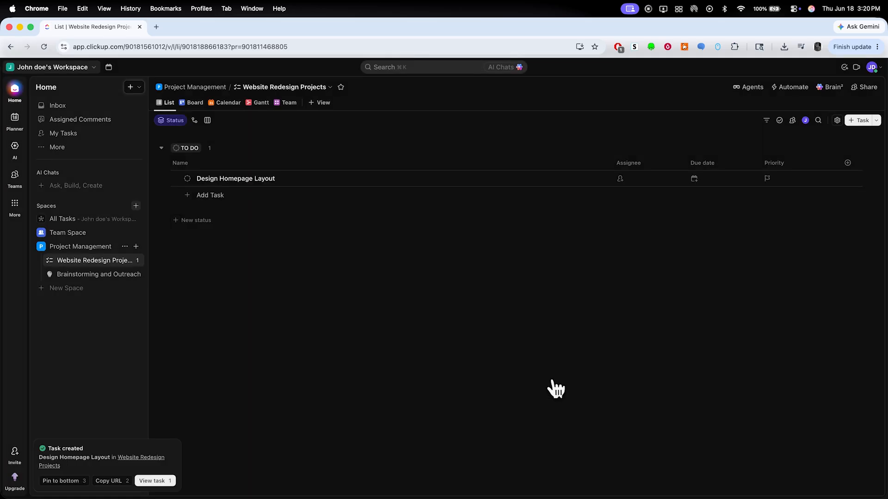
click(221, 182)
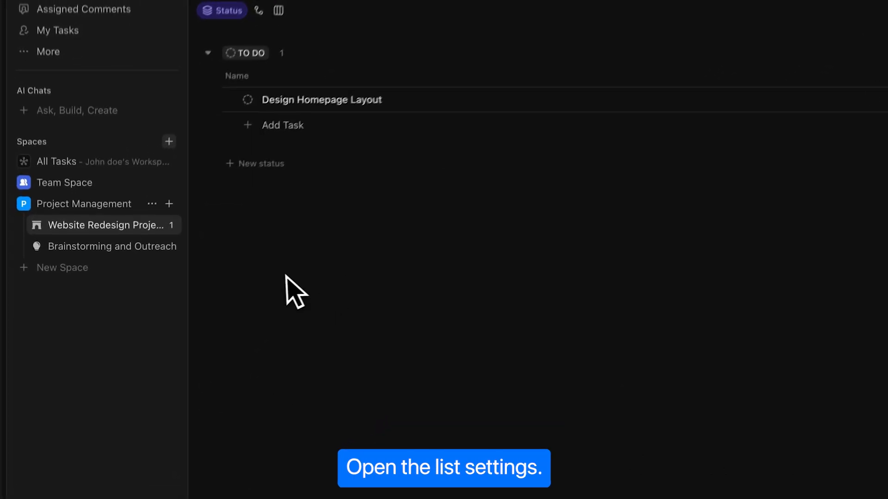
- Open the task status settings of the Website Redesign Projects list
click(155, 225)
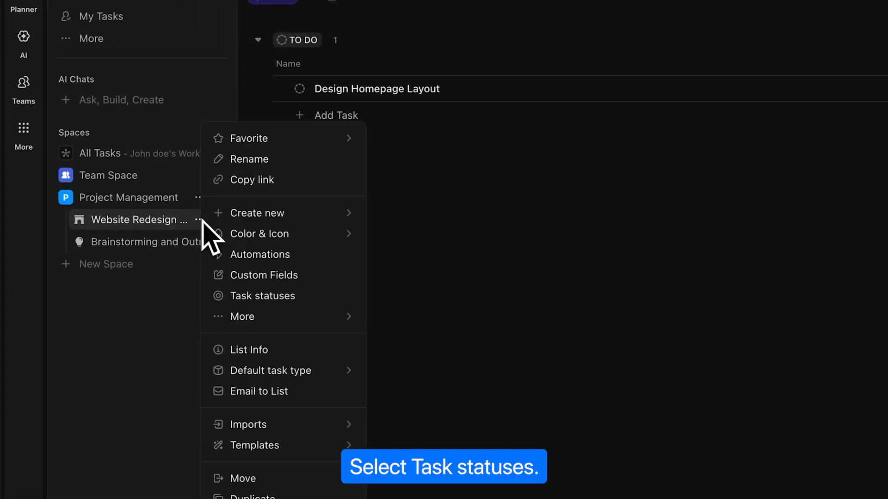
click(263, 295)
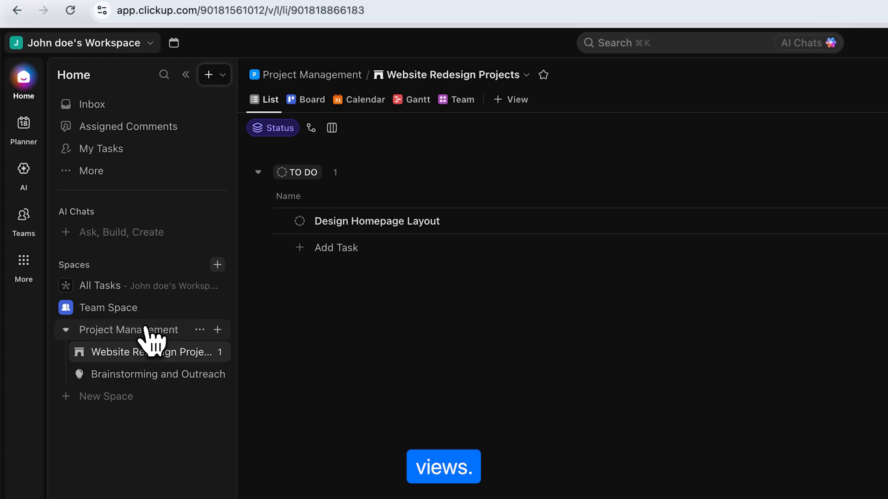
- Open the Project Management space and view its tasks as a list and as a board
click(149, 331)
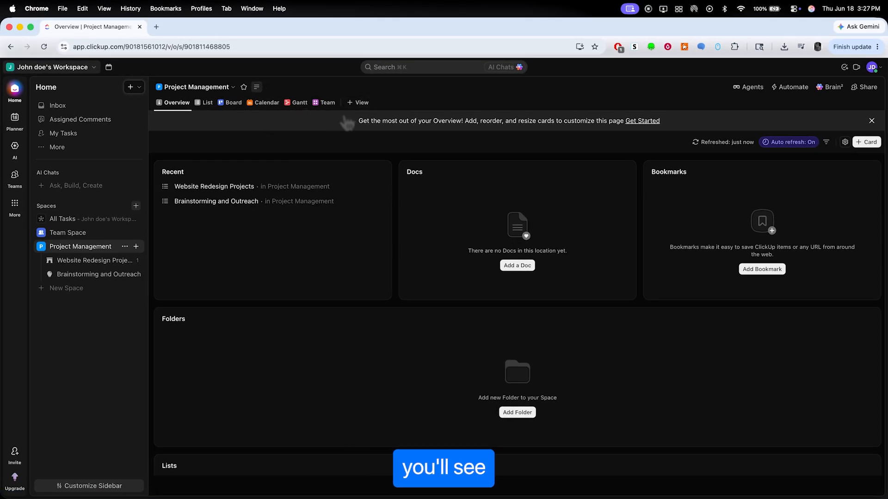
click(208, 109)
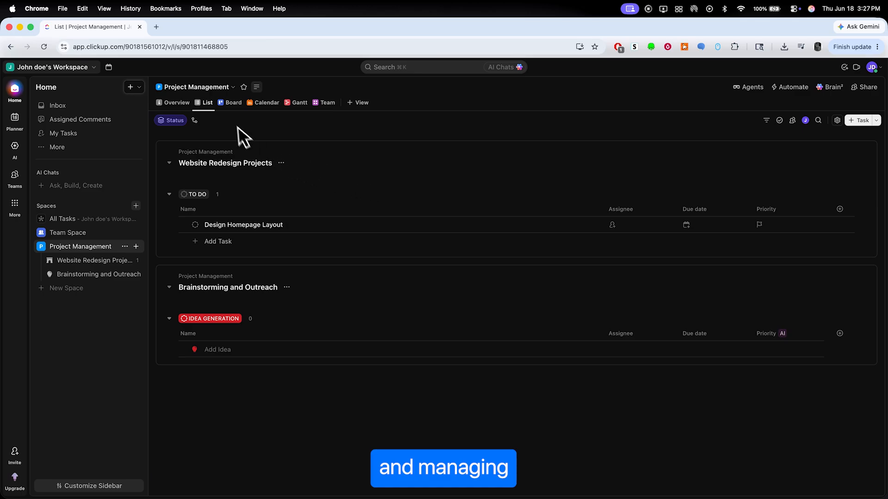
click(234, 107)
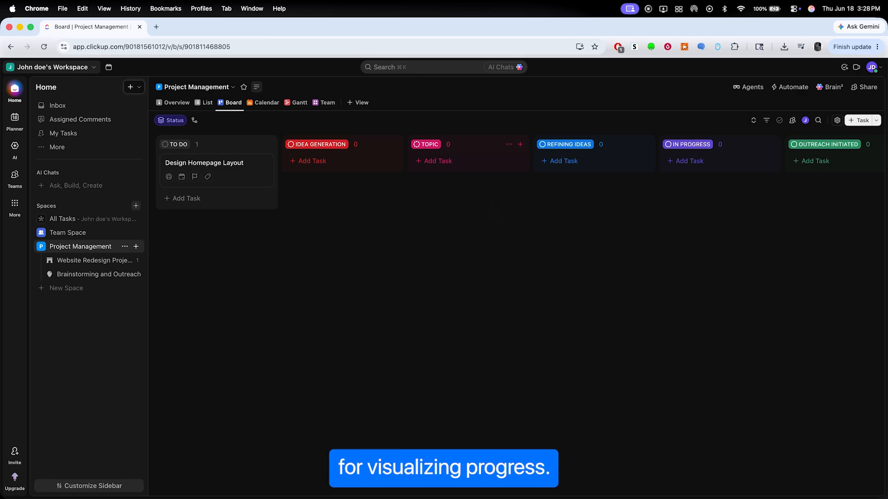
- View the Project Management space as a calendar and as a Gantt chart
click(266, 103)
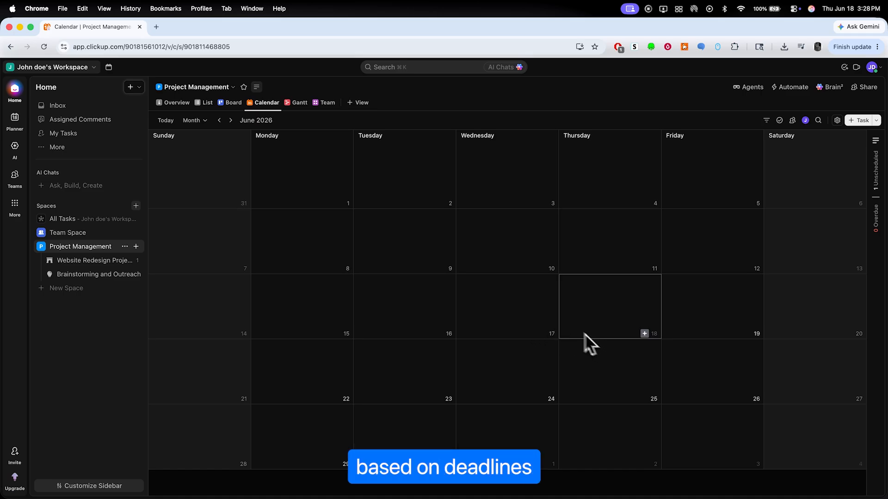
click(297, 104)
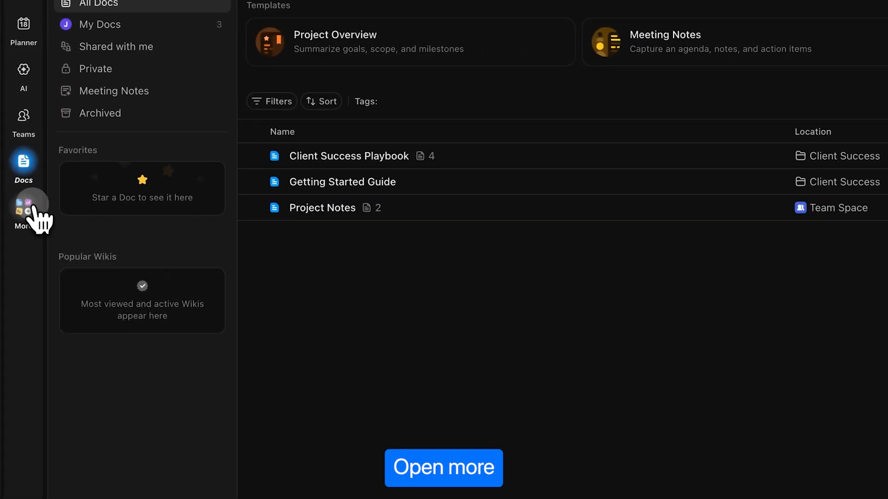
- Create a new doc, start writing with the line xyz, and add a new line below it
click(32, 207)
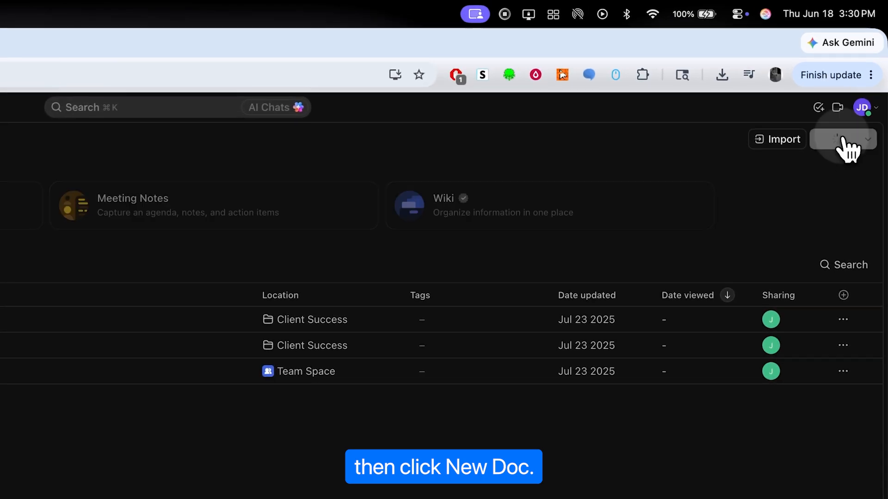
click(845, 130)
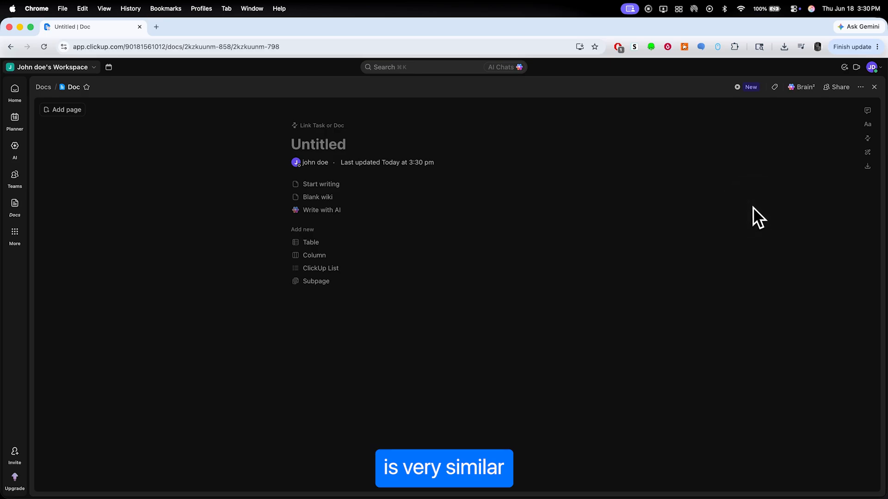
click(364, 185)
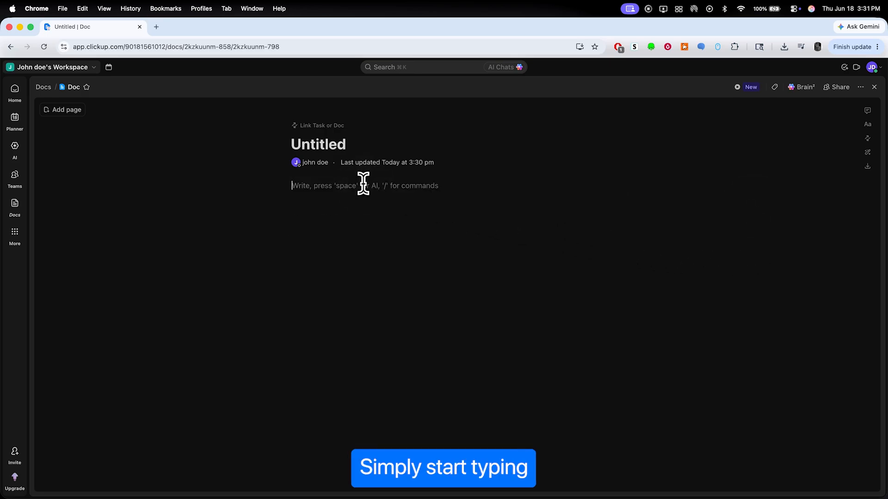
text(xyz)
drag(330, 187, 245, 183)
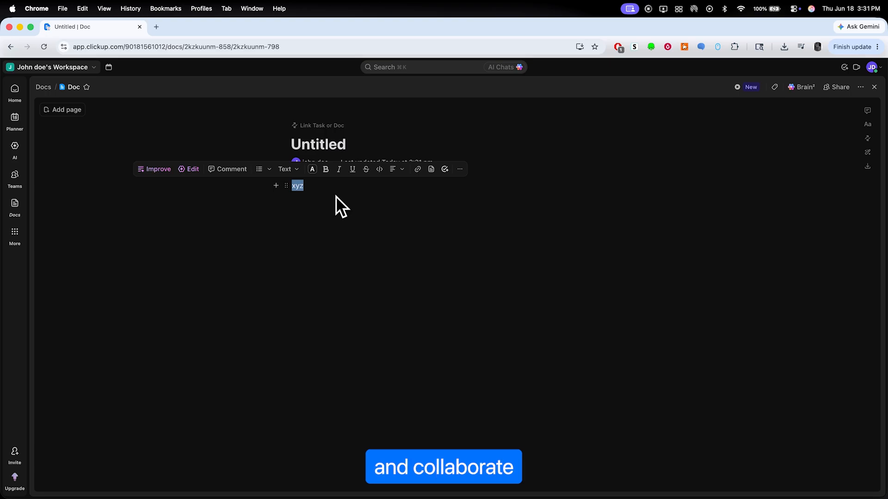
click(394, 191)
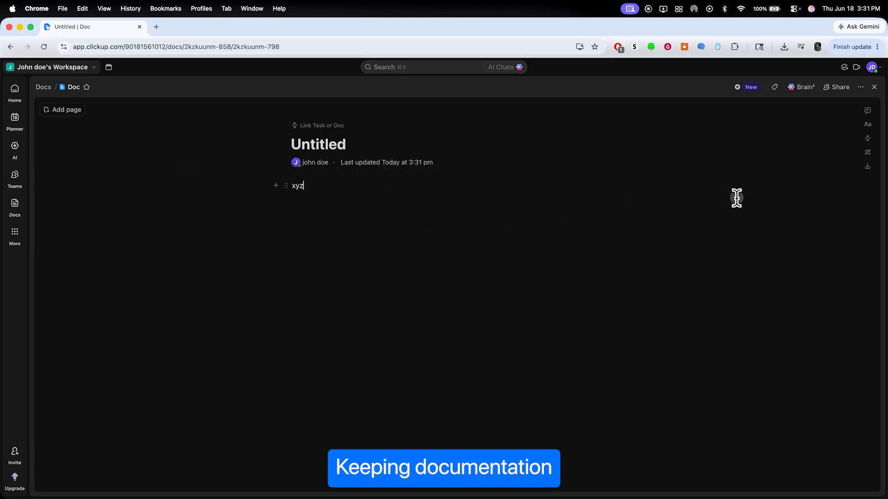
key(Return)
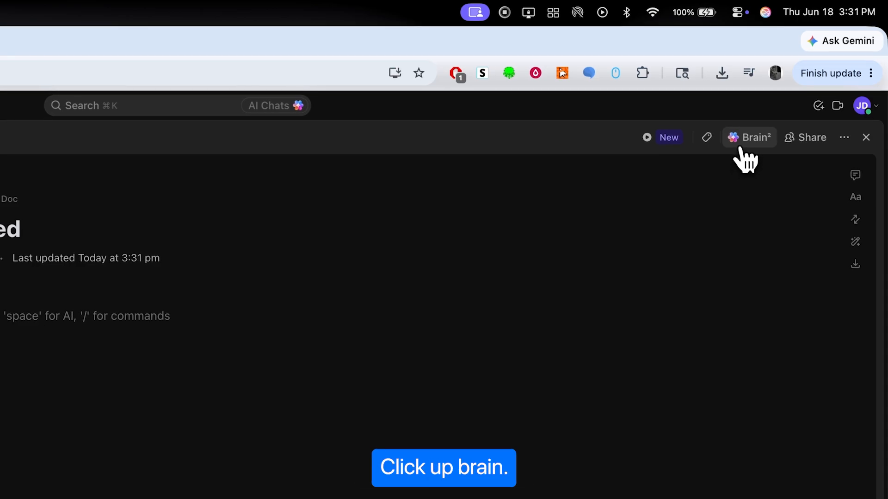
- Open the Brain AI assistant beside the doc and ask it "what tasks are overdue?"
click(742, 147)
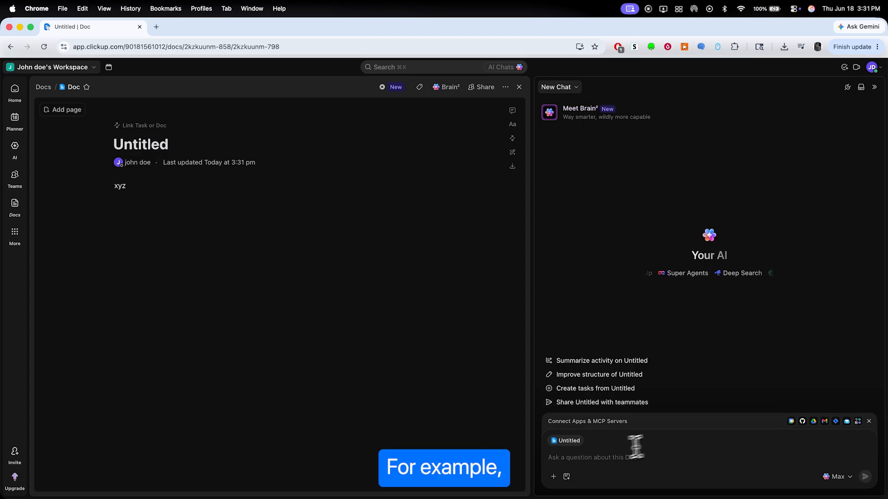
click(559, 460)
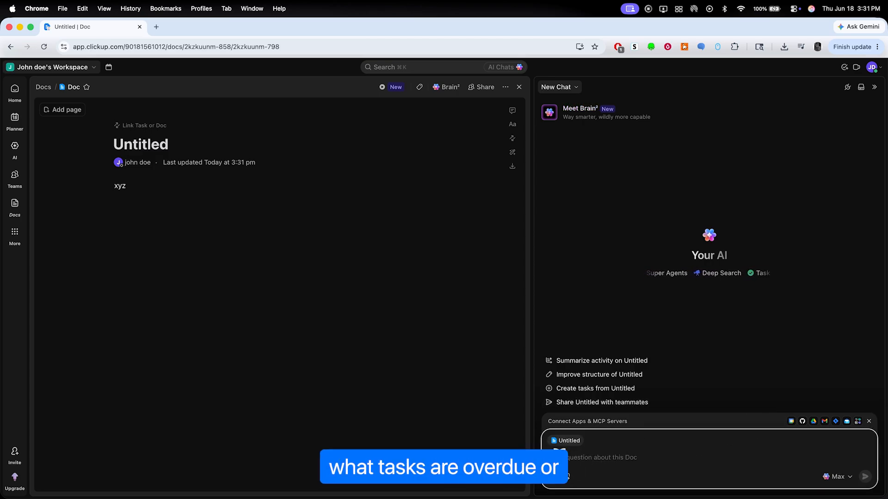
text(what tasks are overdue?)
key(Return)
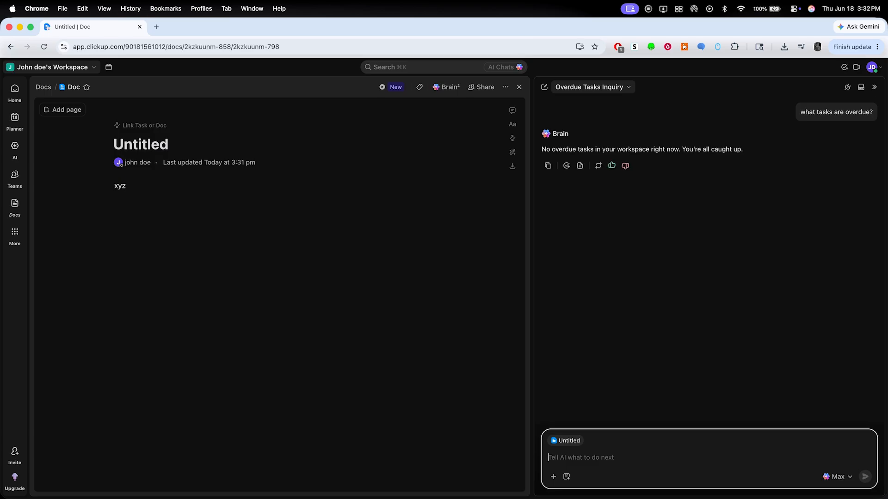
- Ask Brain to "summarize the project management"
text(summarize the project management)
key(Return)
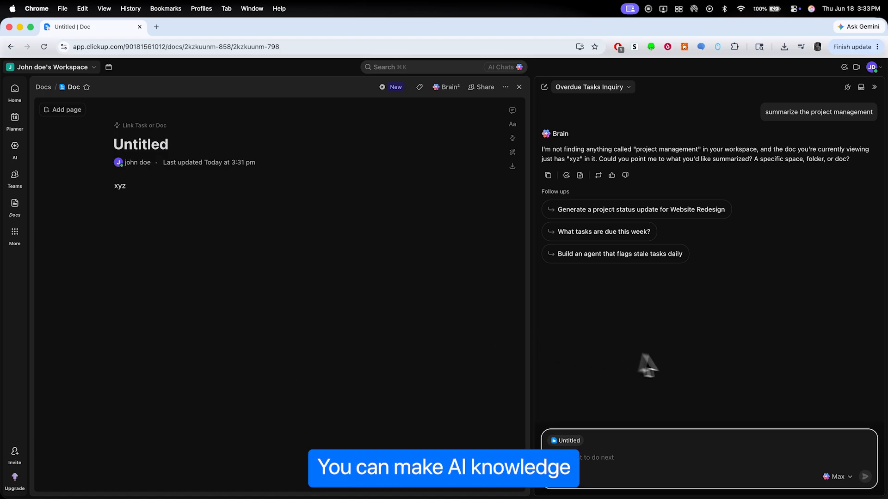
click(680, 360)
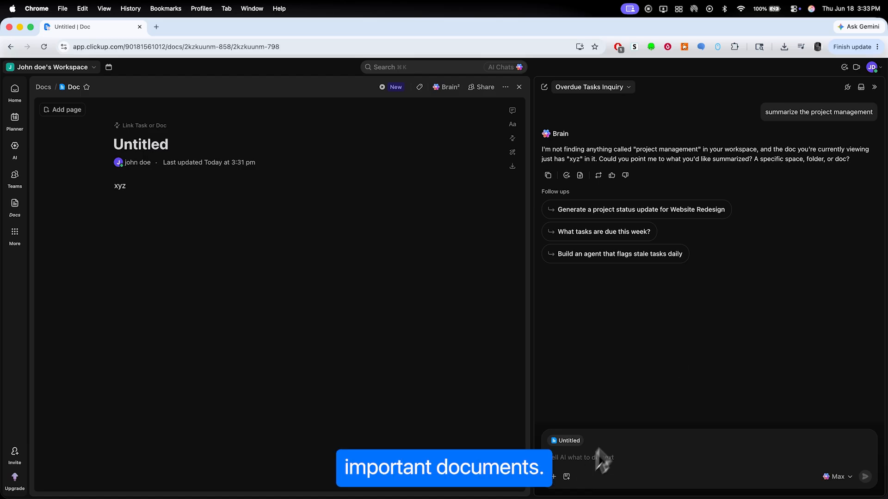
- Open the workspace's import settings, choose Document as the source, and upload turkish-tr.docx
click(877, 68)
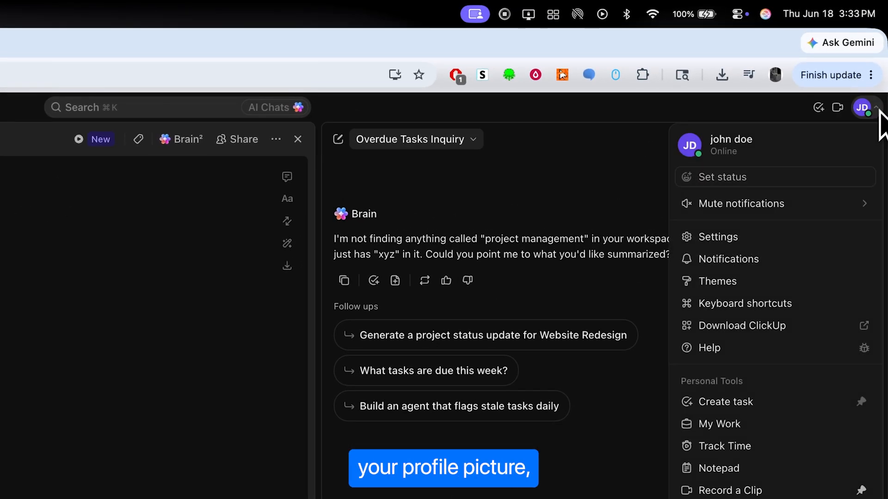
click(759, 236)
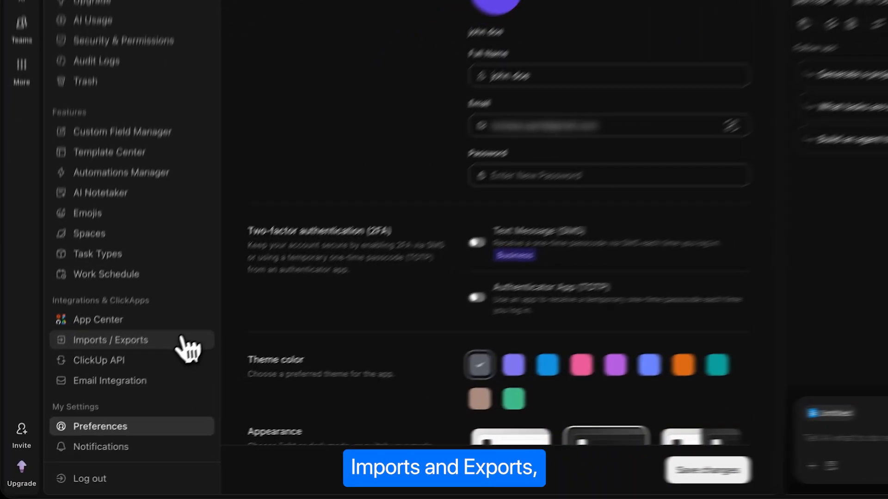
click(183, 342)
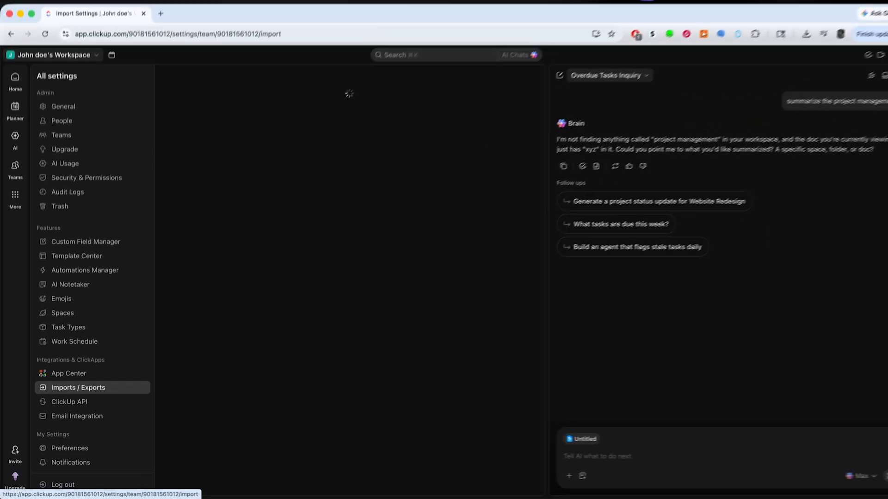
click(418, 213)
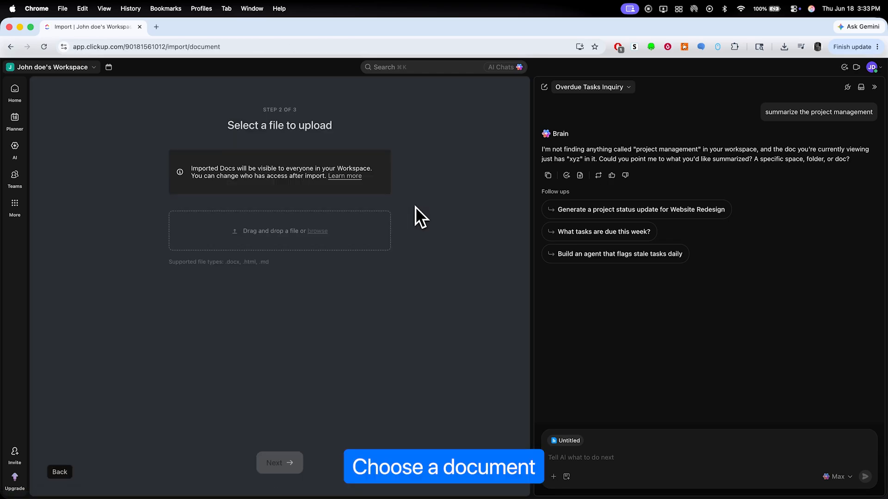
click(276, 235)
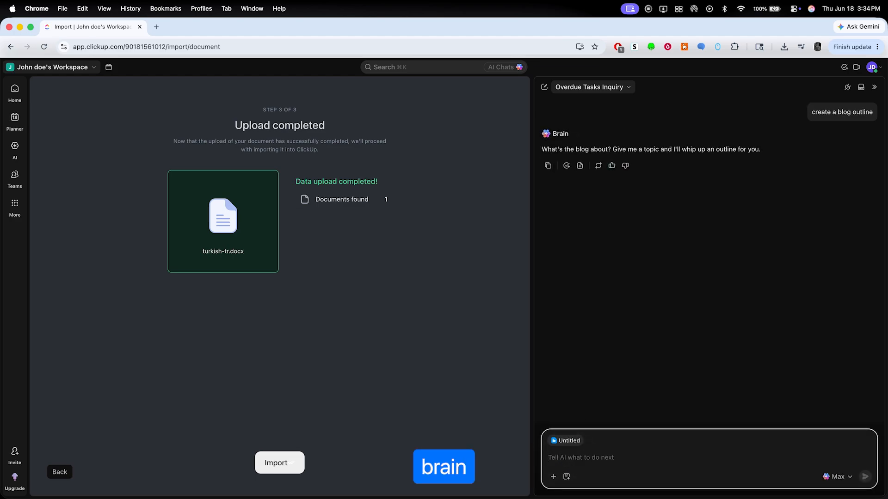
- Have Brain write a blog outline about project management tips and review it in the untitled doc
click(696, 203)
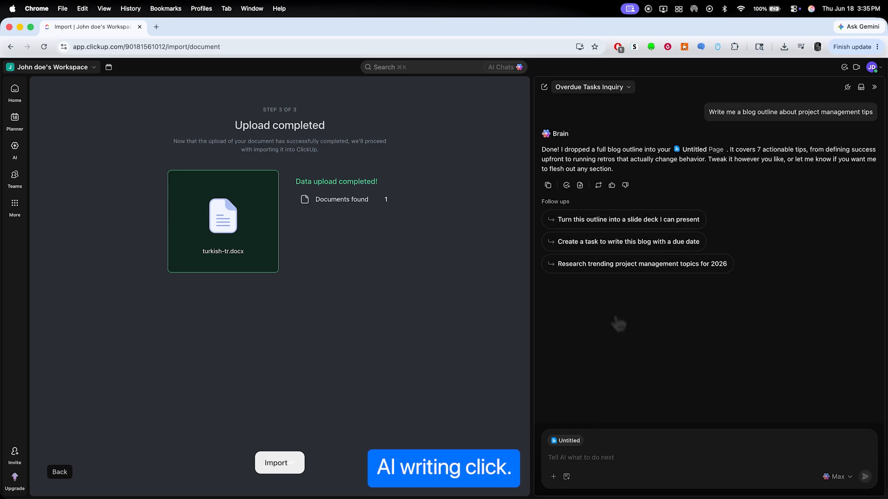
click(15, 148)
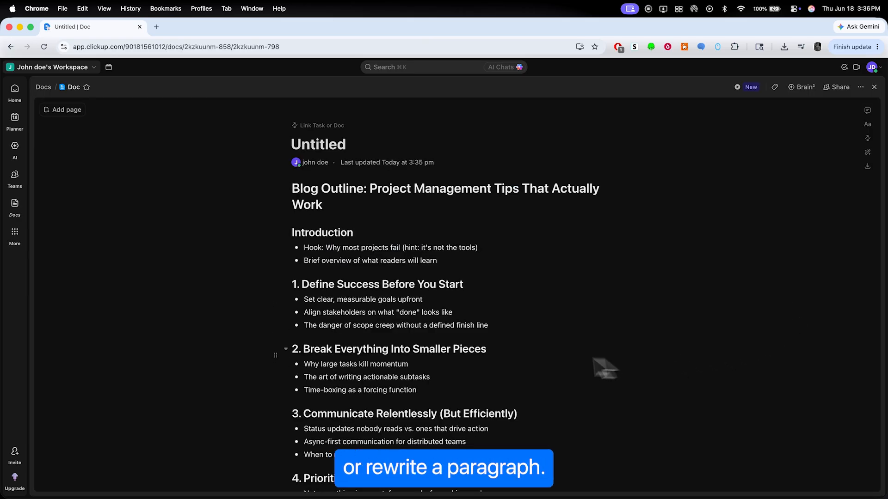
scroll(515, 351, down, 10)
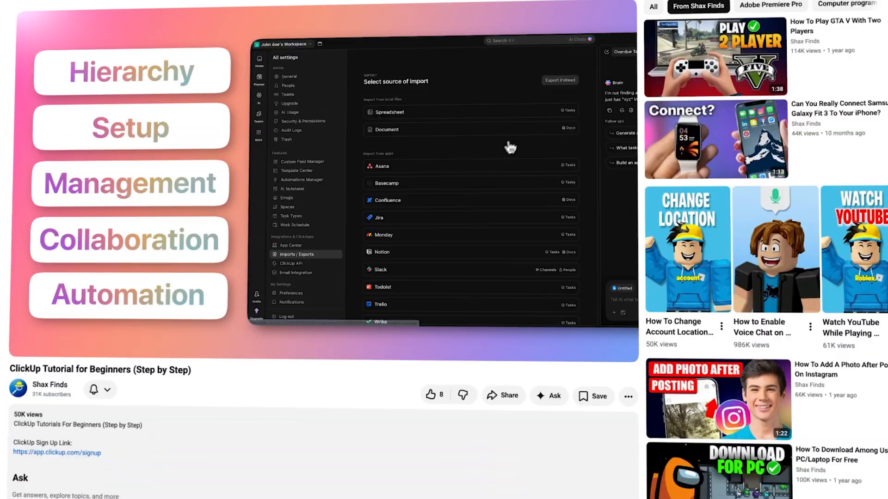